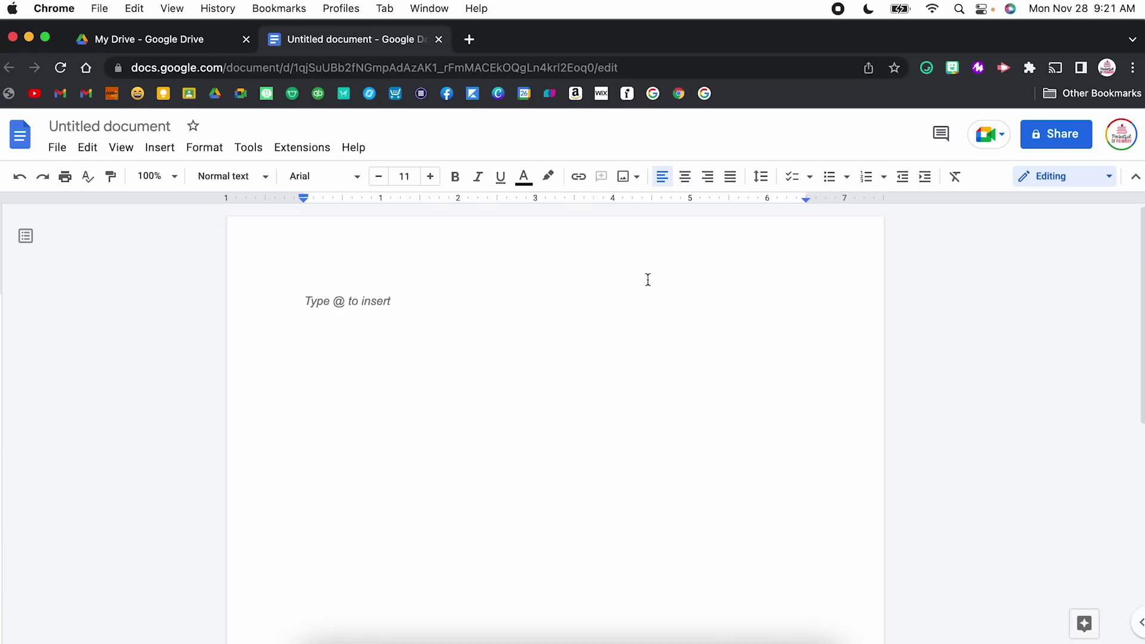
# Step: Start a new Google Meet meeting from within the document and open the call in its own tab
pyautogui.click(1002, 140)
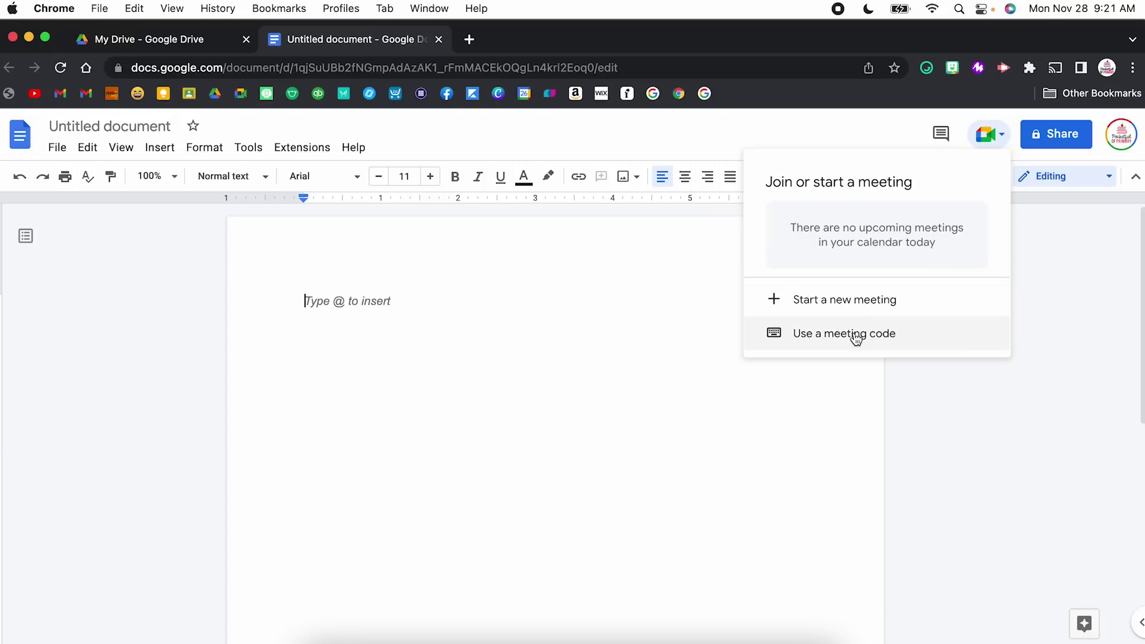
pyautogui.press('Escape')
pyautogui.click(988, 136)
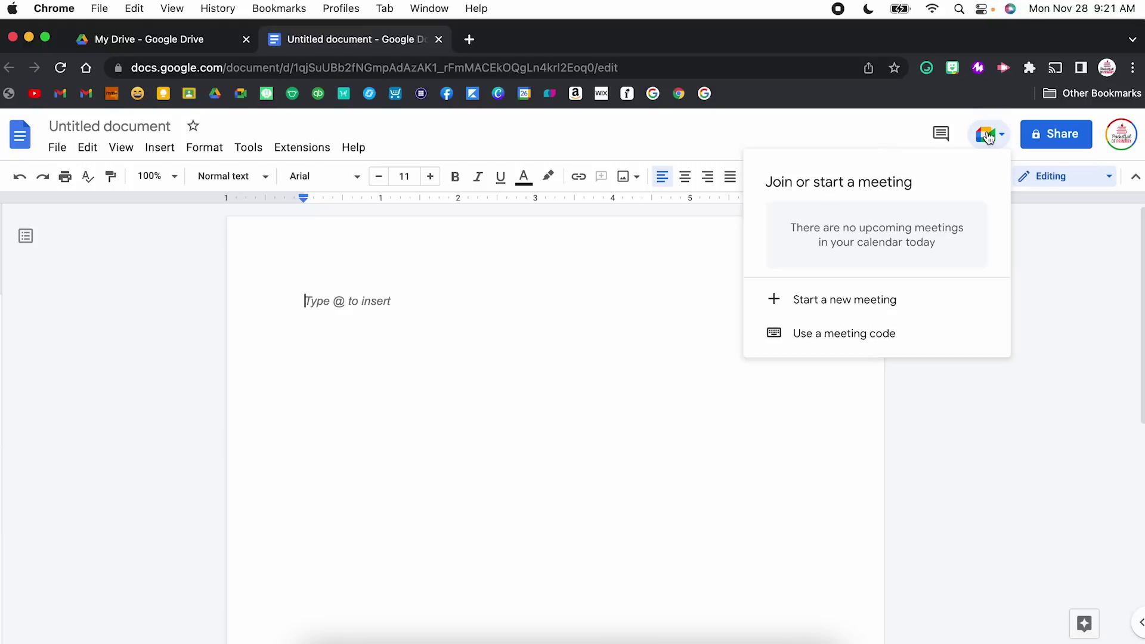
pyautogui.click(877, 301)
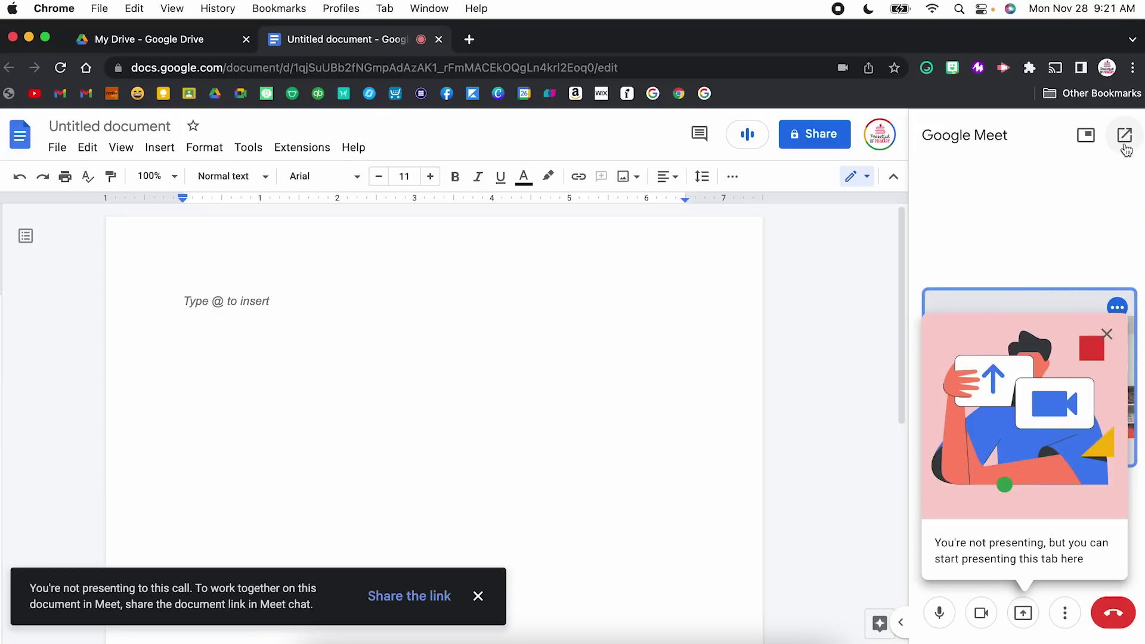
pyautogui.click(1126, 139)
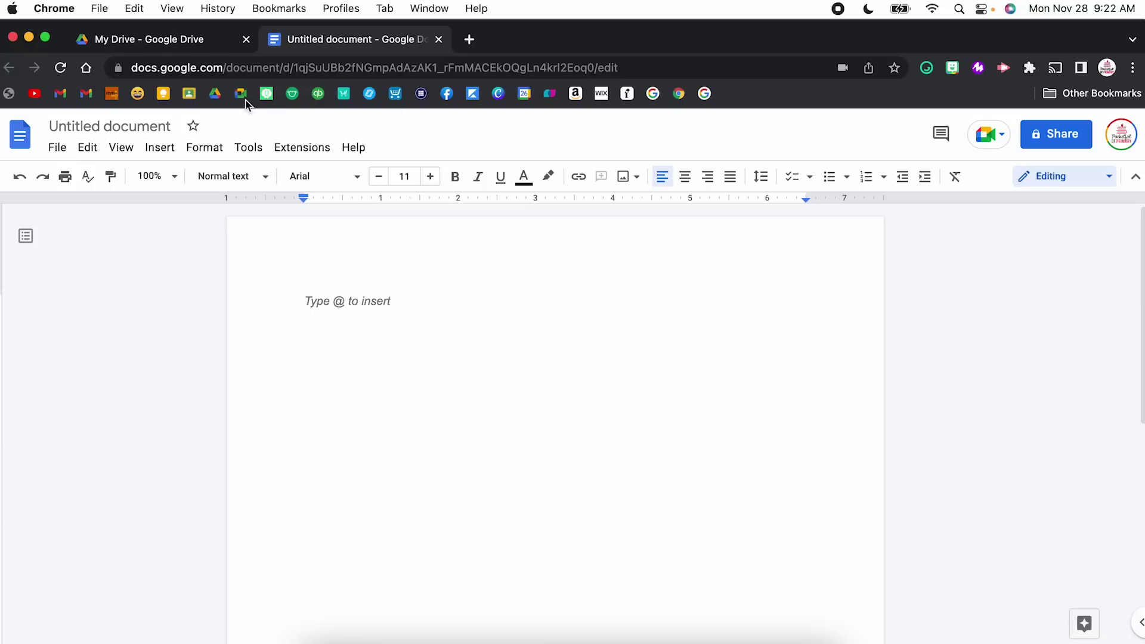
# Step: Open Google Meet in a new tab, start a new meeting there and dismiss its meeting-link notice
pyautogui.rightClick(241, 94)
pyautogui.click(256, 109)
pyautogui.click(496, 37)
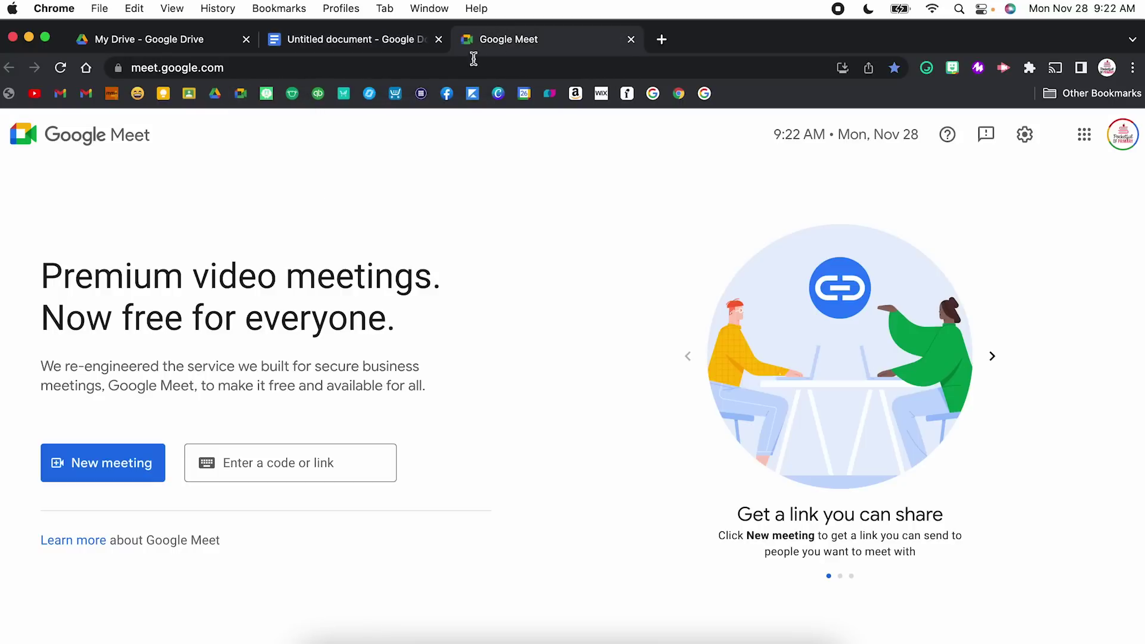
pyautogui.click(131, 446)
pyautogui.click(130, 489)
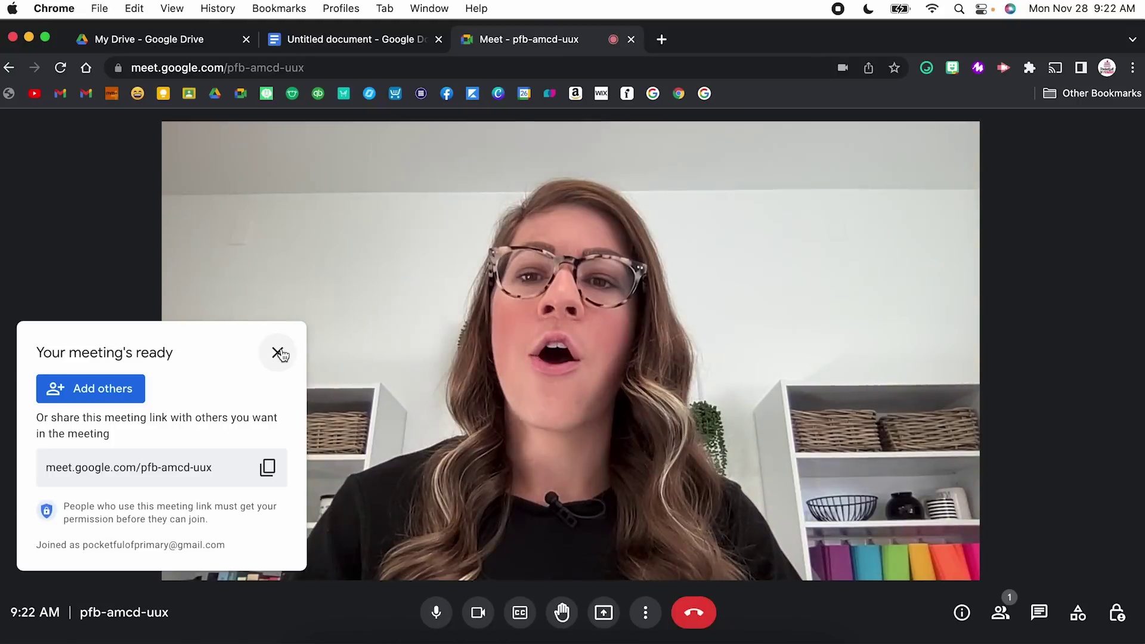
pyautogui.click(280, 352)
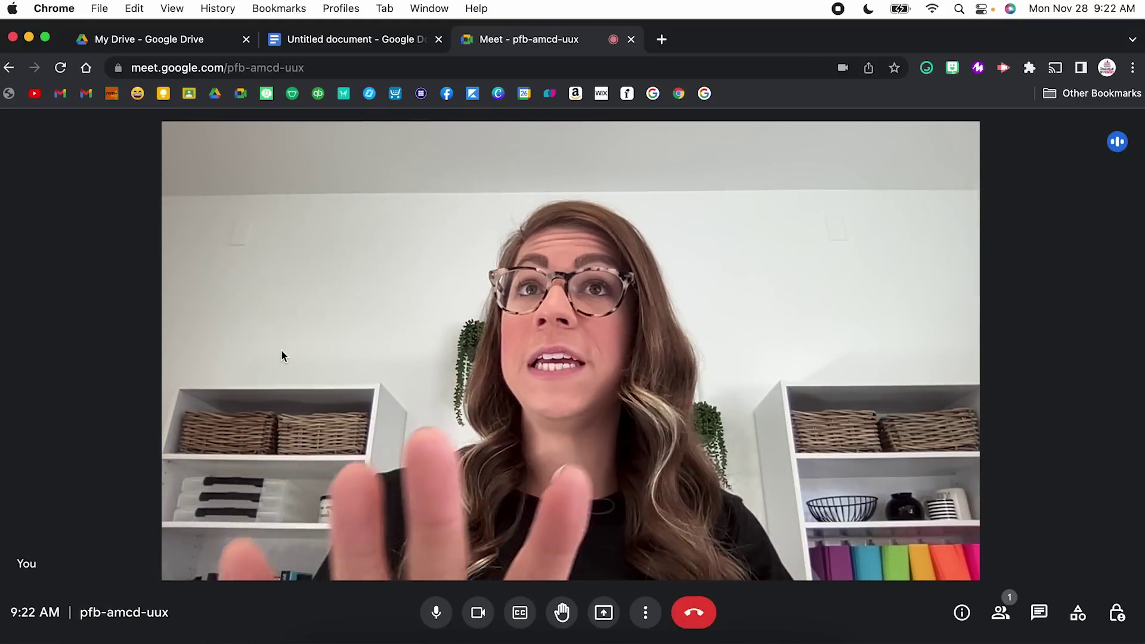
# Step: Switch back to the untitled document and bring the ongoing Meet call into it
pyautogui.click(347, 39)
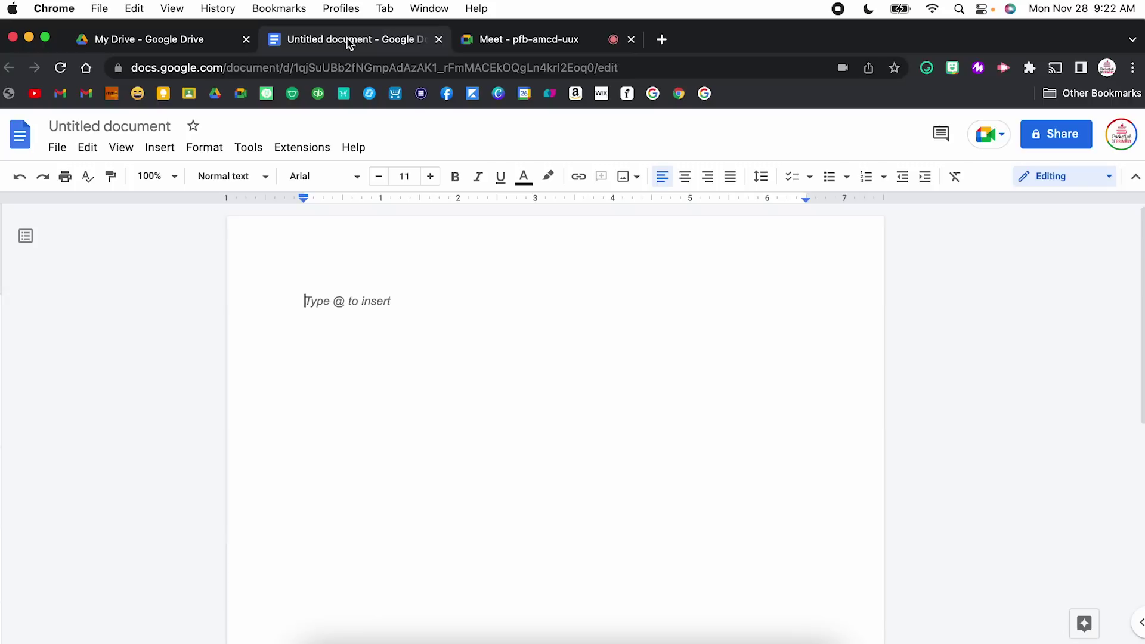
pyautogui.click(989, 138)
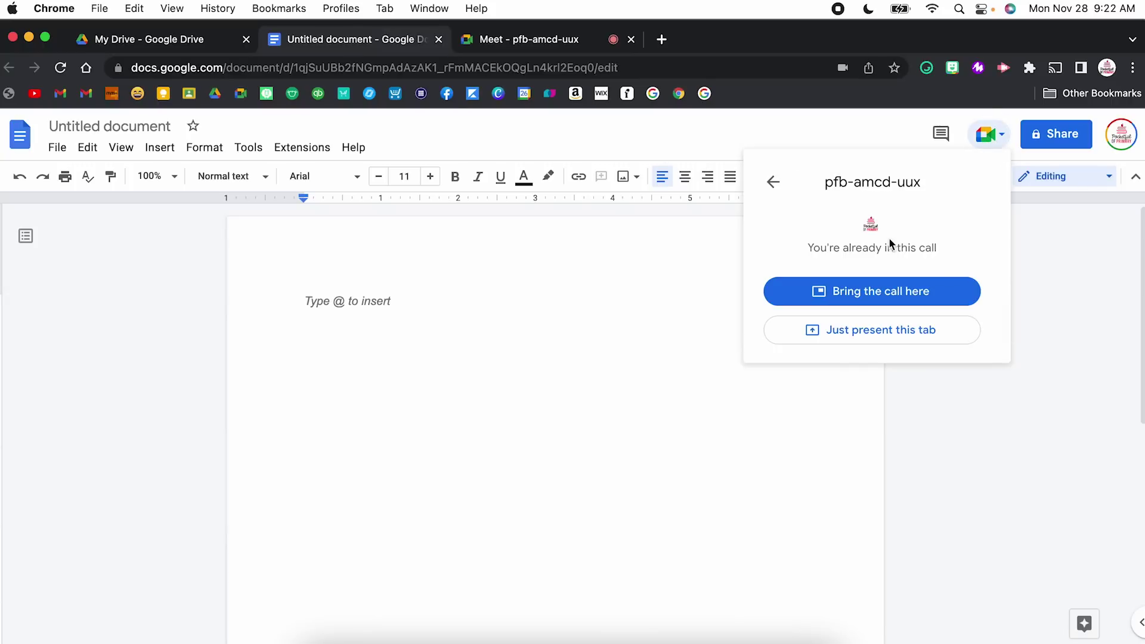
pyautogui.click(875, 294)
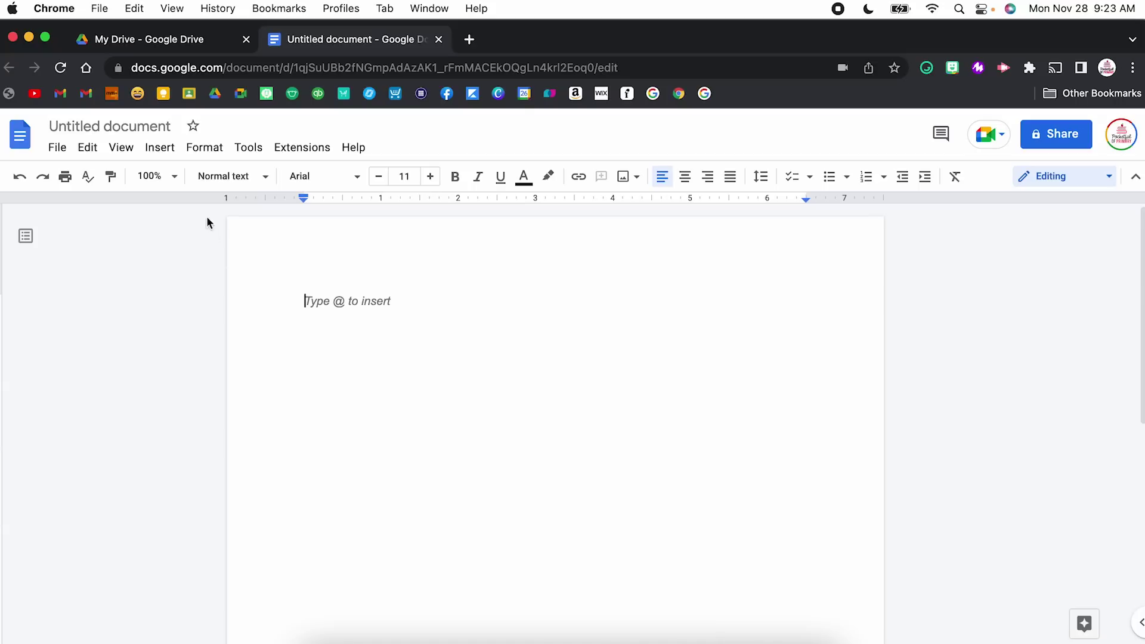
pyautogui.click(167, 150)
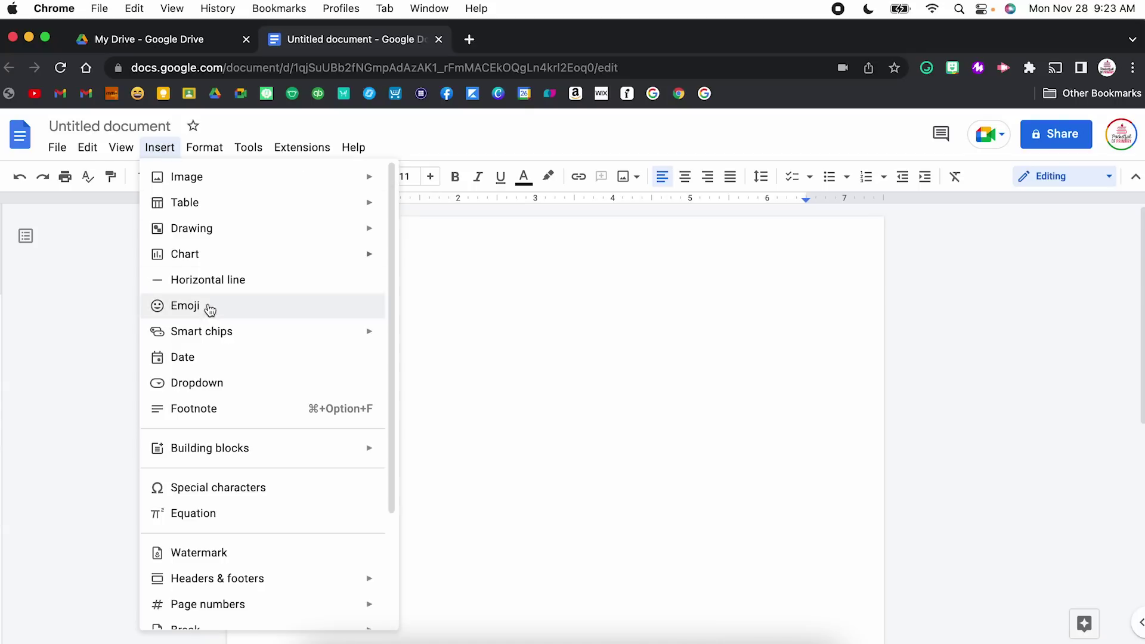
pyautogui.moveTo(214, 341)
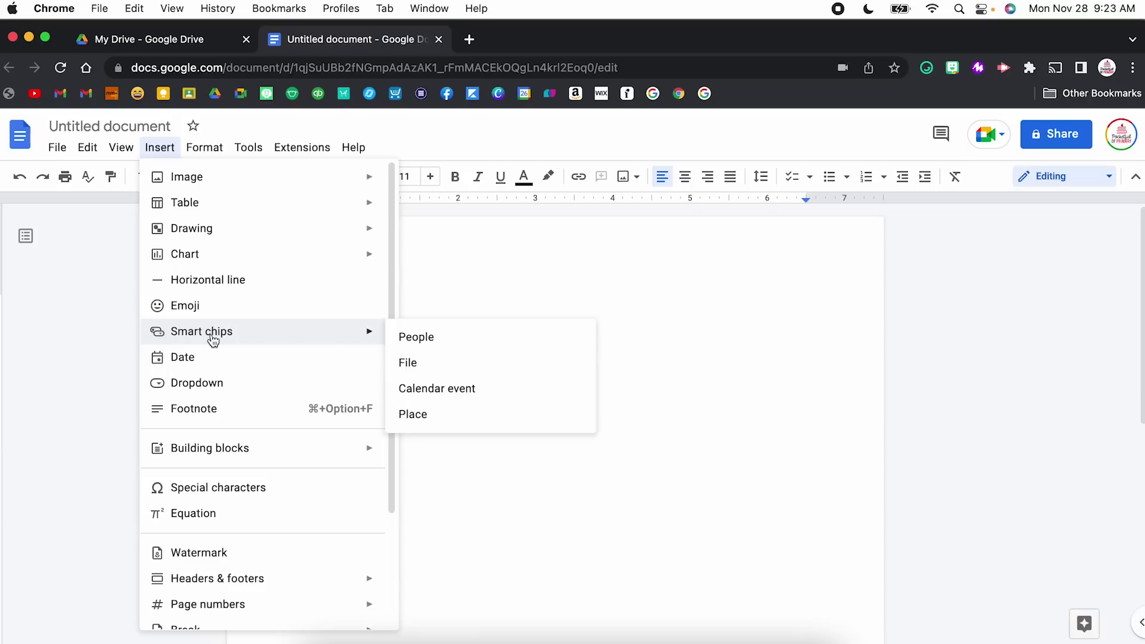
pyautogui.click(487, 284)
# Step: Insert a people smart chip for the contact's e-mail on the first line using an @ mention
pyautogui.click(425, 304)
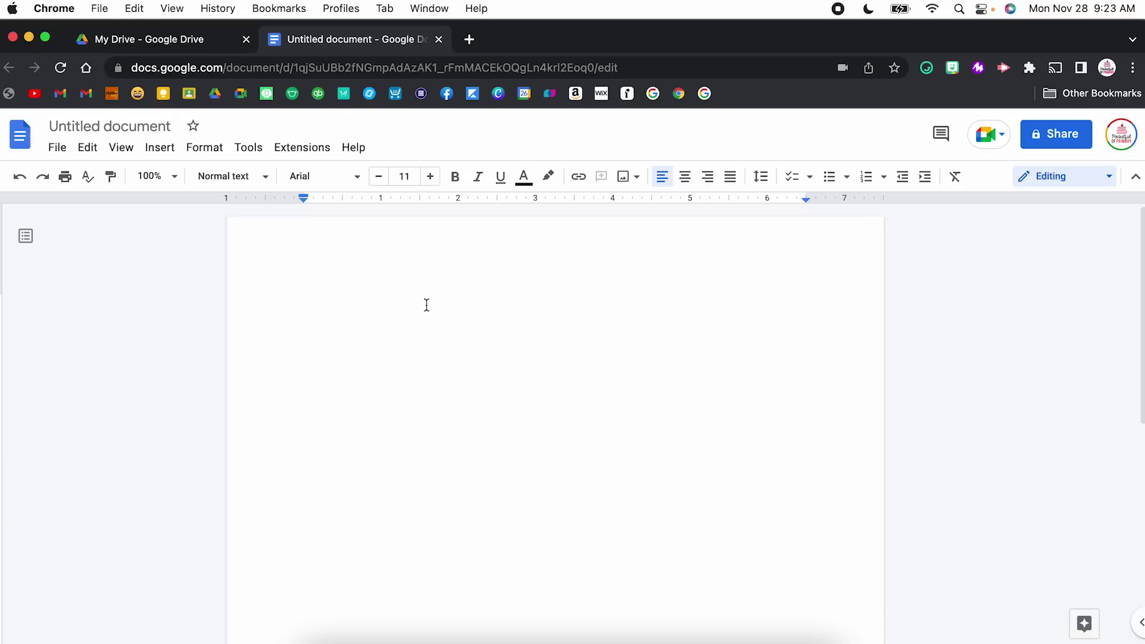
pyautogui.write('@')
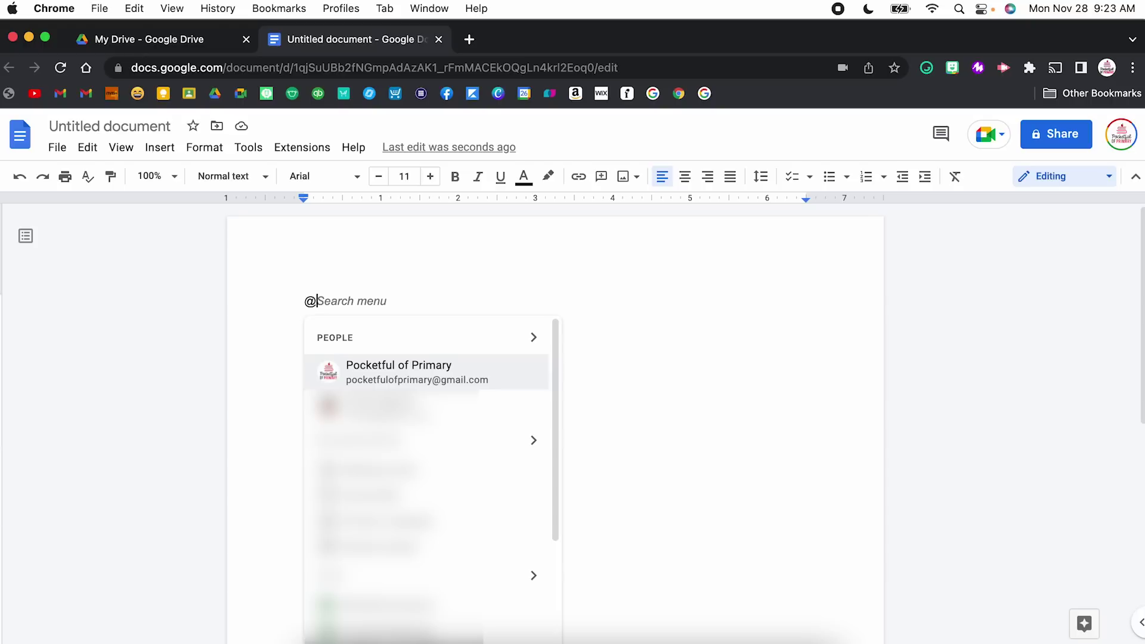
pyautogui.write('the')
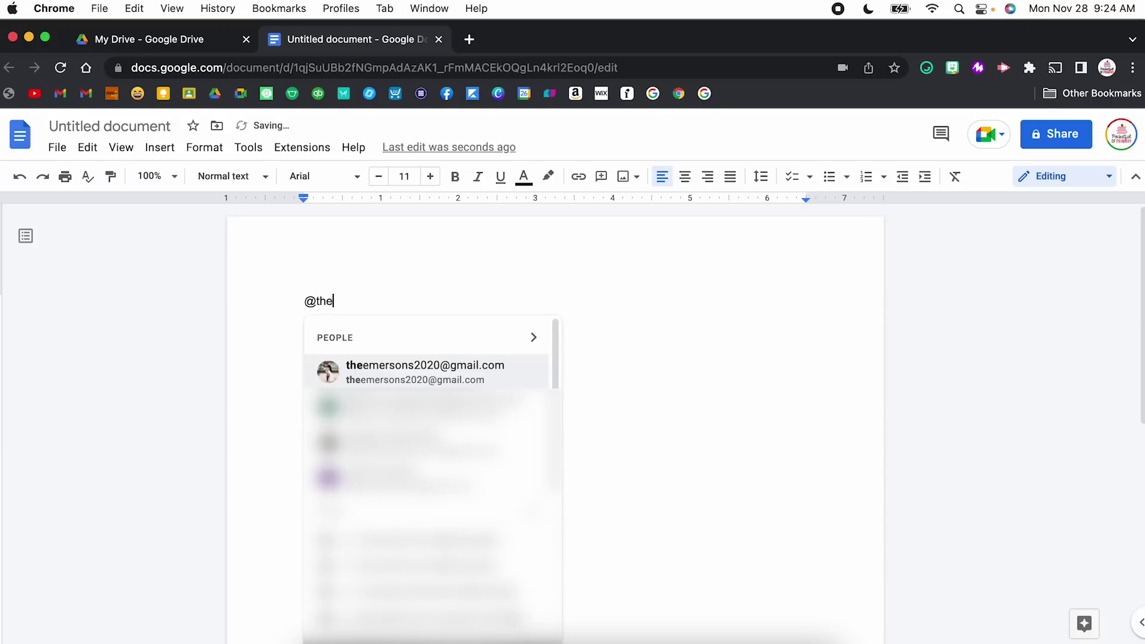
pyautogui.click(483, 376)
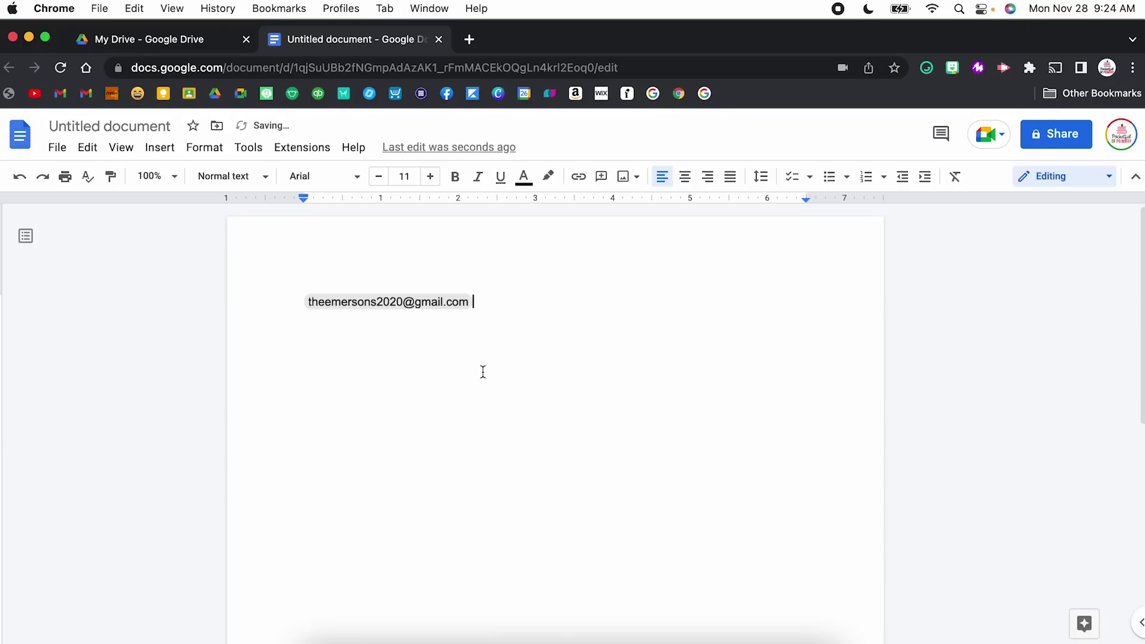
pyautogui.moveTo(399, 308)
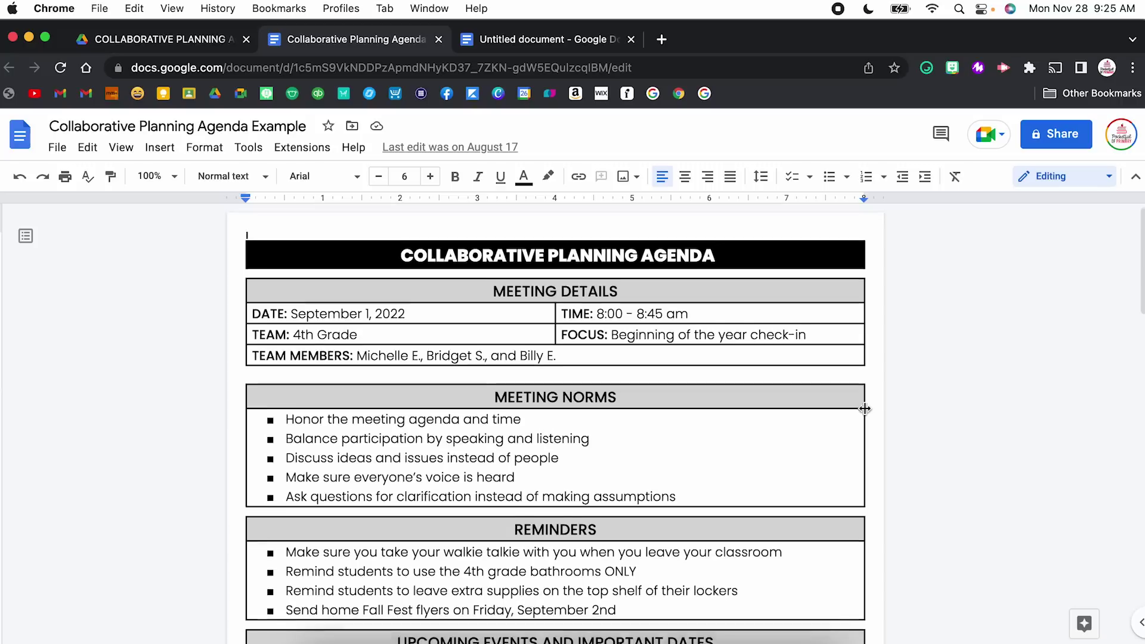
# Step: Review the sections of the Collaborative Planning Agenda Example document
pyautogui.scroll(-4, 865, 409)
pyautogui.scroll(-1, 859, 411)
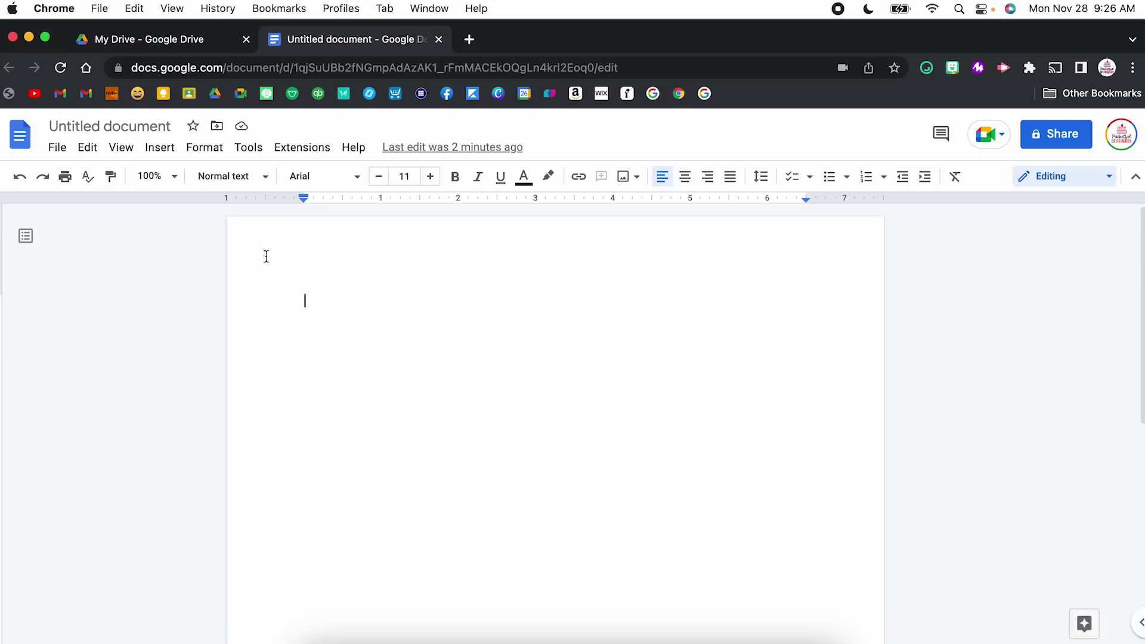
pyautogui.click(169, 150)
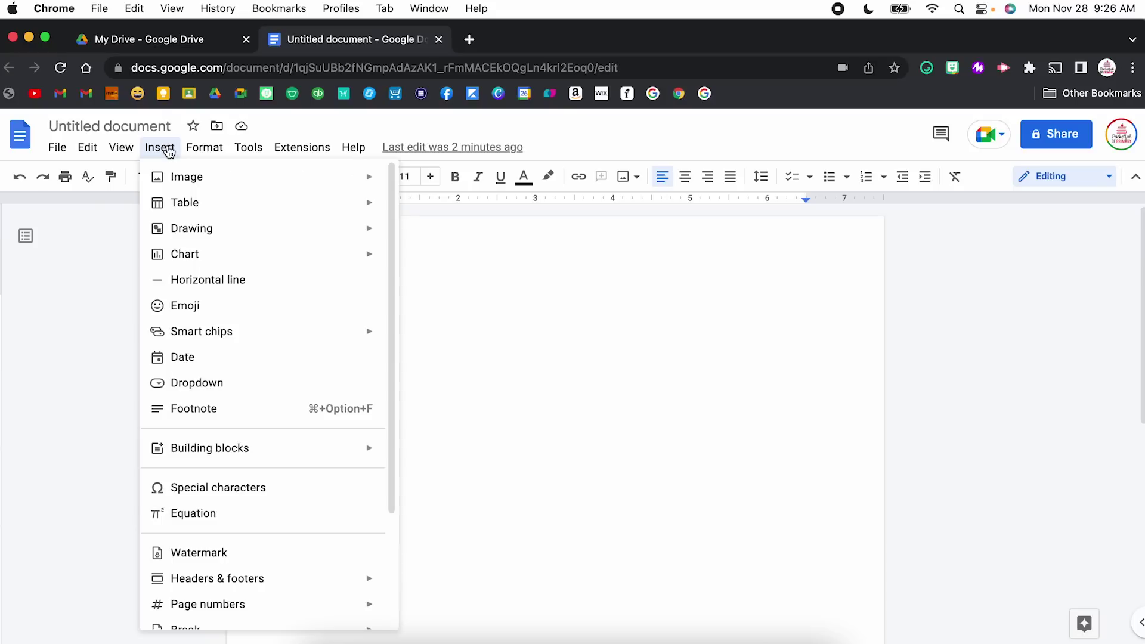
pyautogui.click(217, 382)
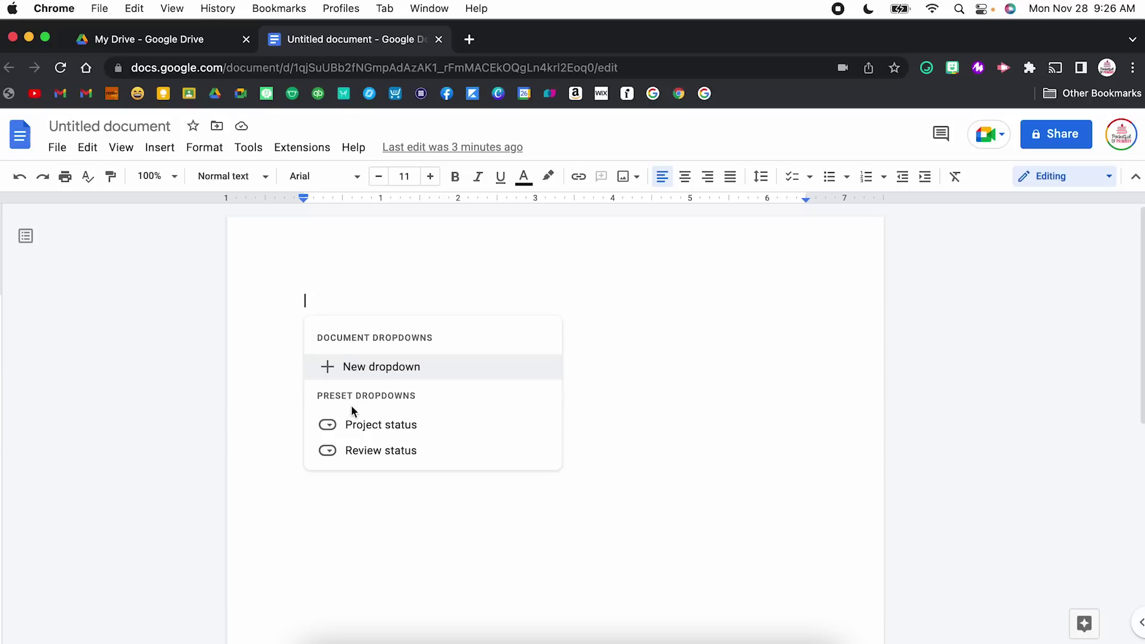
pyautogui.moveTo(368, 431)
pyautogui.click(708, 329)
pyautogui.click(709, 329)
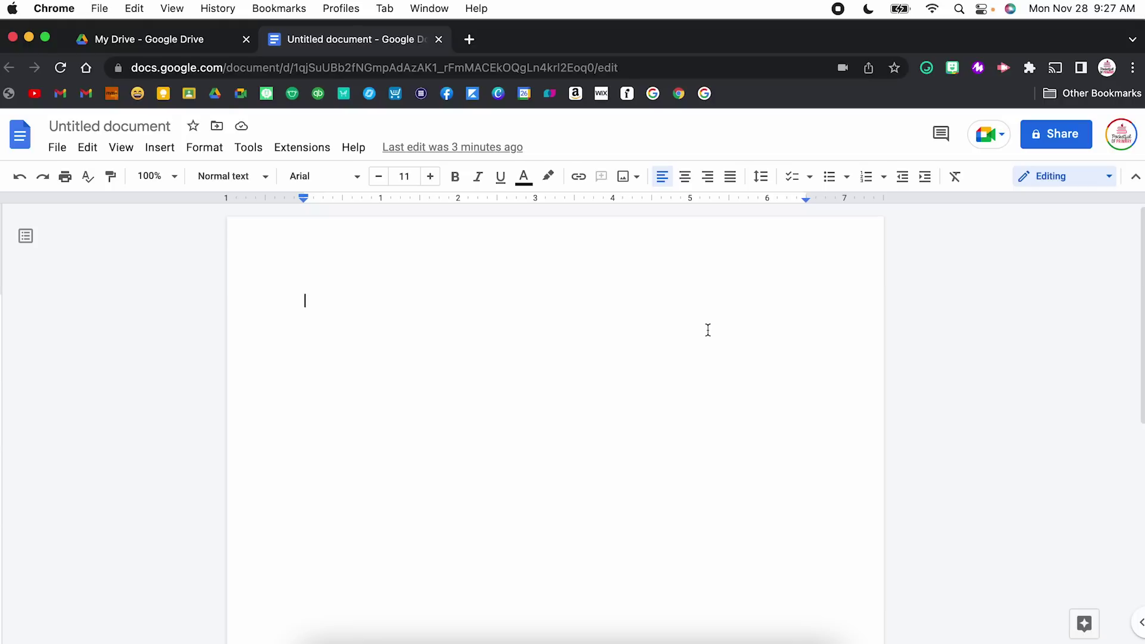
# Step: Create a new dropdown template named "Lesson Status" with "Need to plan" in light red as its first option
pyautogui.write('@drop')
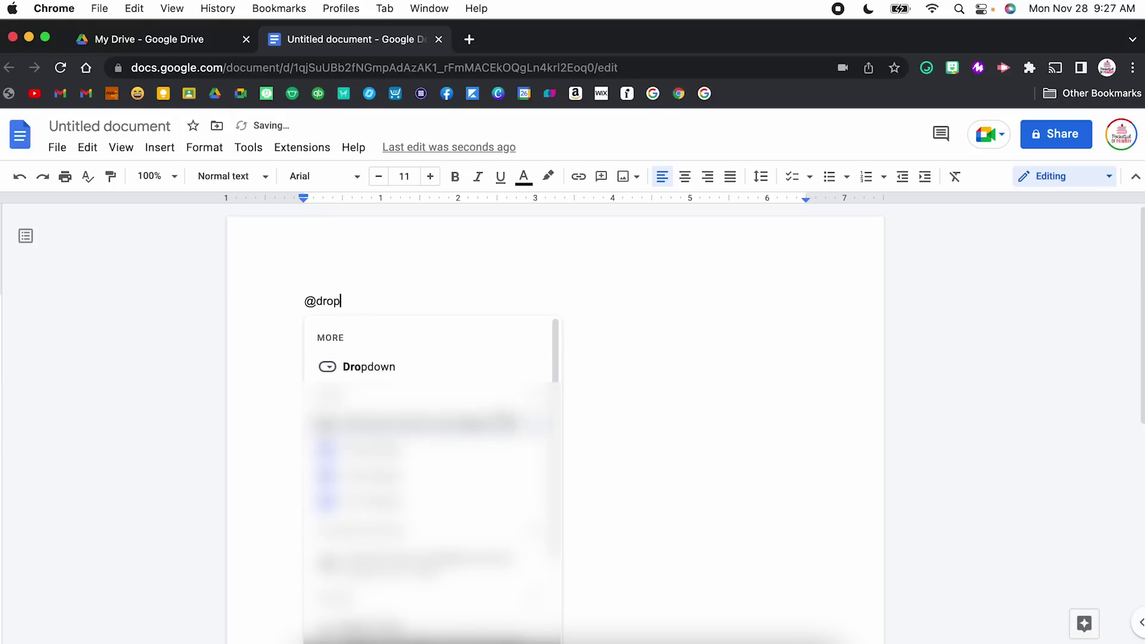
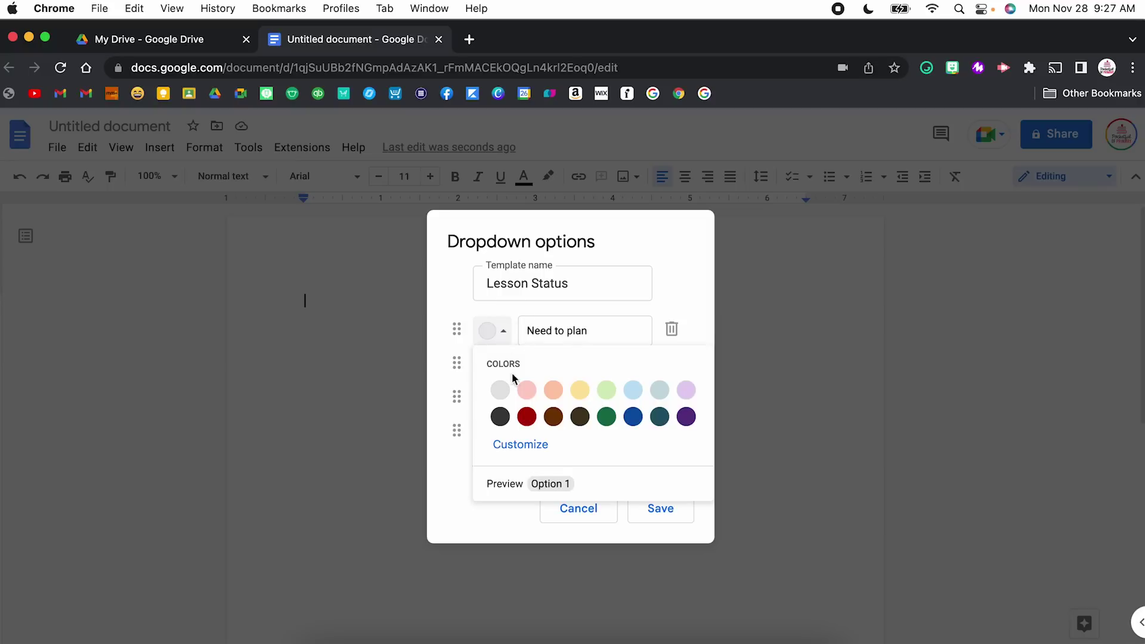
pyautogui.click(528, 390)
# Step: Set the second option to "Planned" in light yellow and the third to "Taught" in light green, and save the dropdown
pyautogui.click(570, 364)
pyautogui.write('Planned')
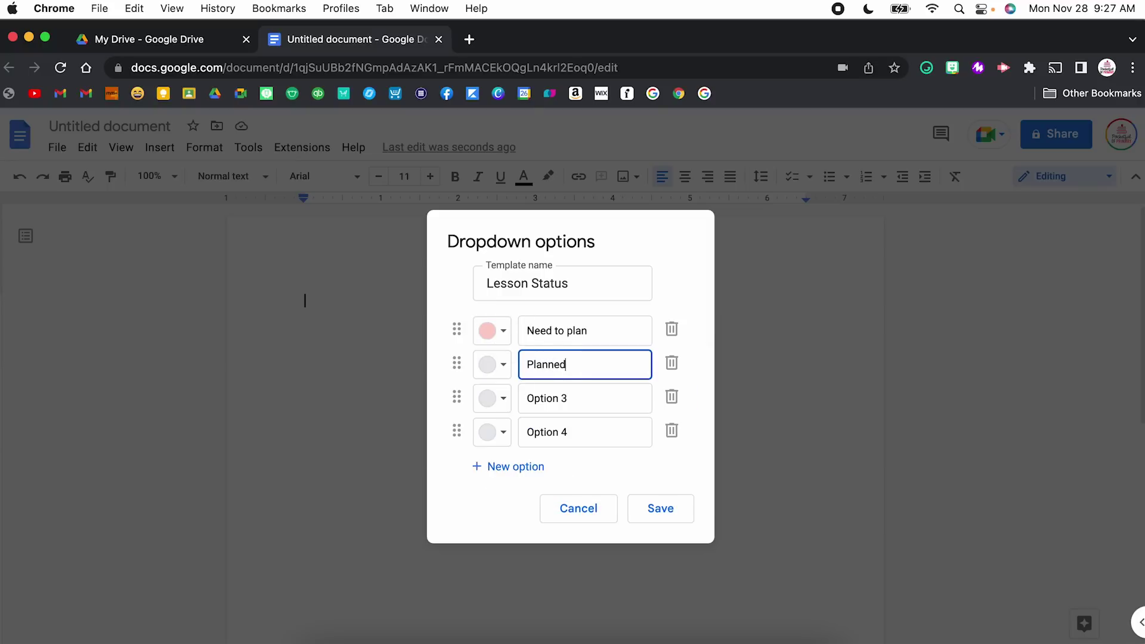
pyautogui.click(499, 365)
pyautogui.click(574, 424)
pyautogui.click(557, 399)
pyautogui.write('Taught')
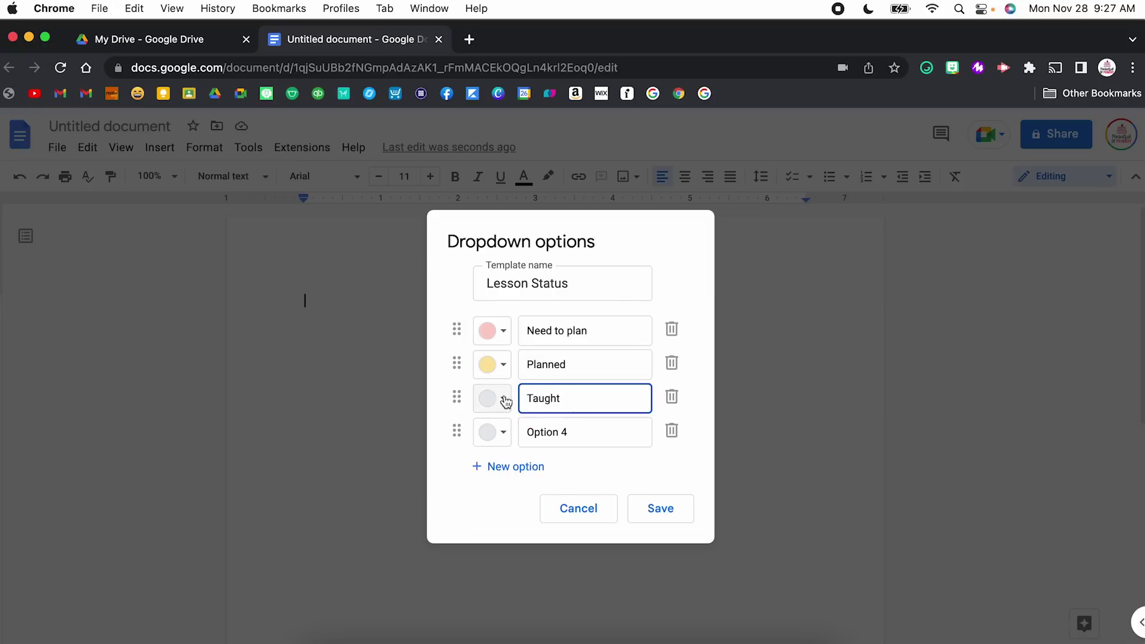
pyautogui.click(504, 399)
pyautogui.click(607, 454)
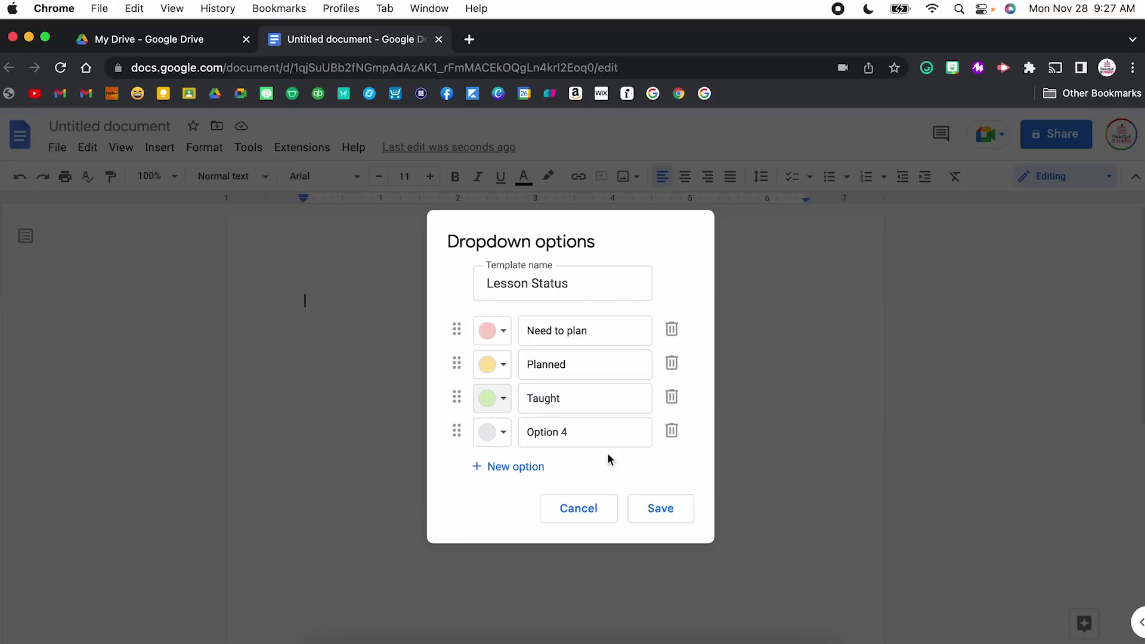
pyautogui.moveTo(457, 364)
pyautogui.mouseDown()
pyautogui.moveTo(453, 392)
pyautogui.moveTo(453, 363)
pyautogui.mouseUp()
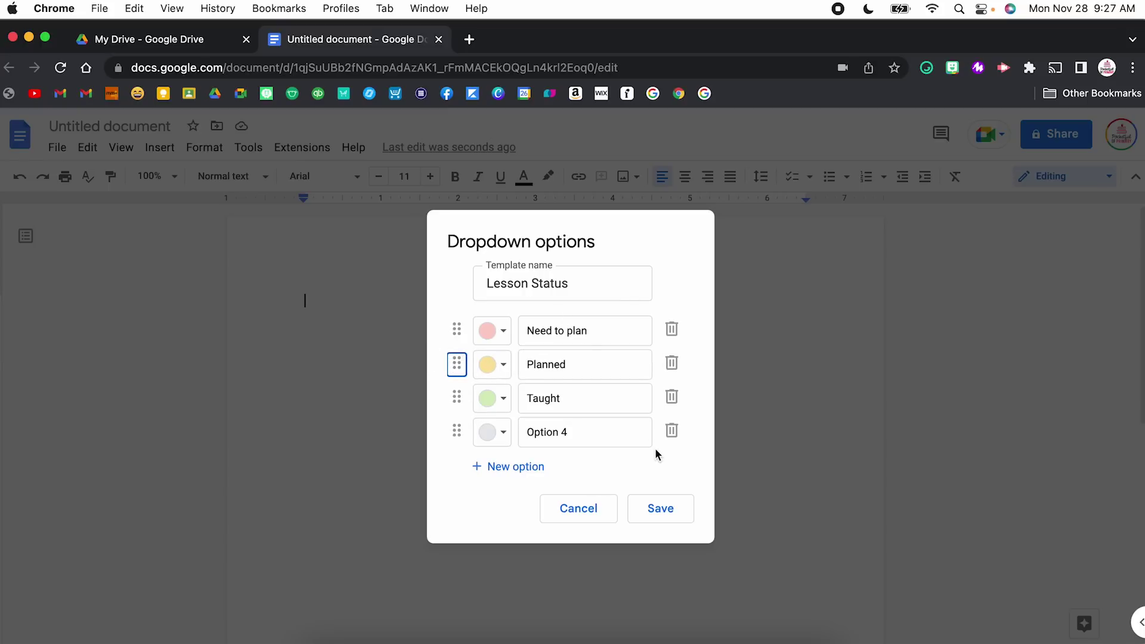
pyautogui.click(649, 521)
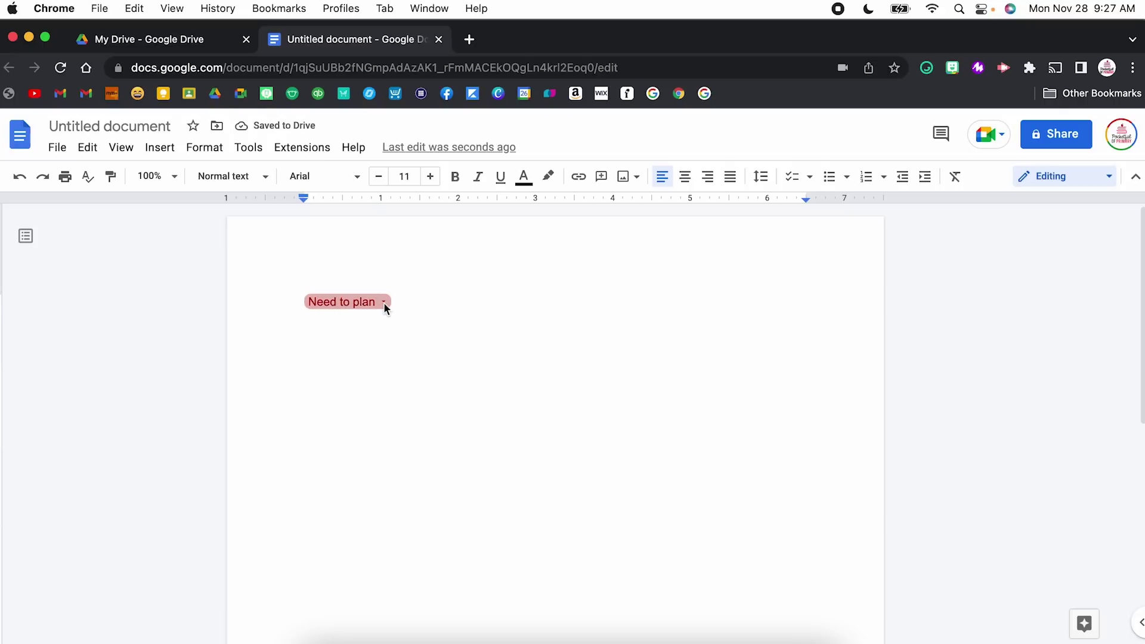
# Step: Enter the text "Unit 1 Lesson 1" in front of the "Need to plan" dropdown chip
pyautogui.write('L')
pyautogui.press('BackSpace')
pyautogui.write('Unit 1 Lesson 1')
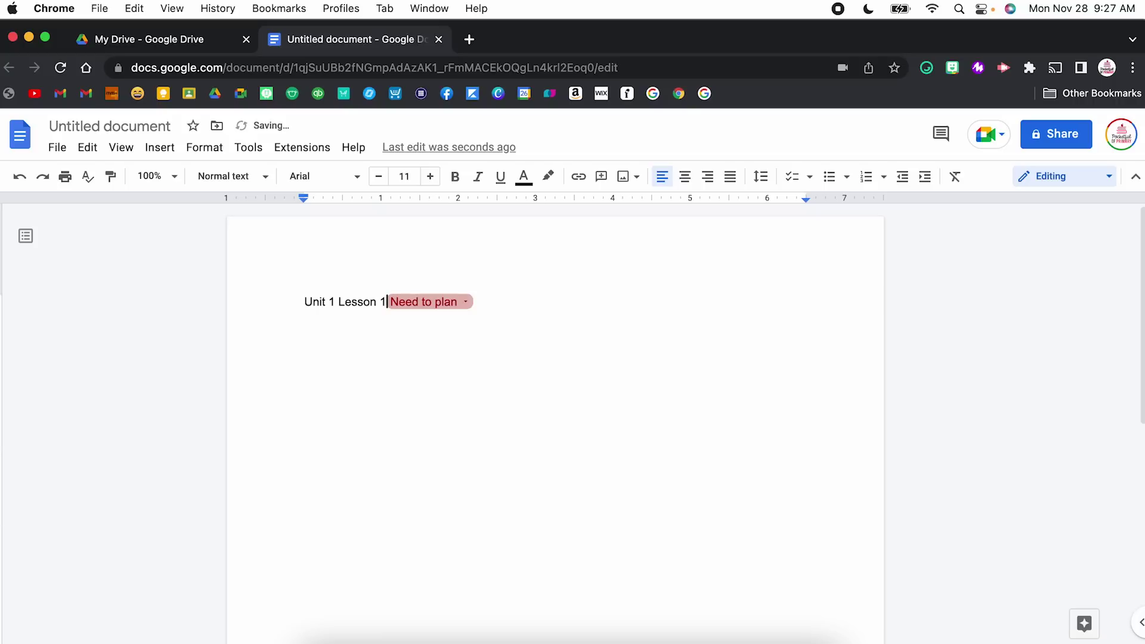
# Step: Duplicate the Unit 1 Lesson 1 line with its dropdown onto the next line and renumber the copy as Lesson 2
pyautogui.moveTo(489, 307); pyautogui.dragTo(289, 306)
pyautogui.press('super+c')
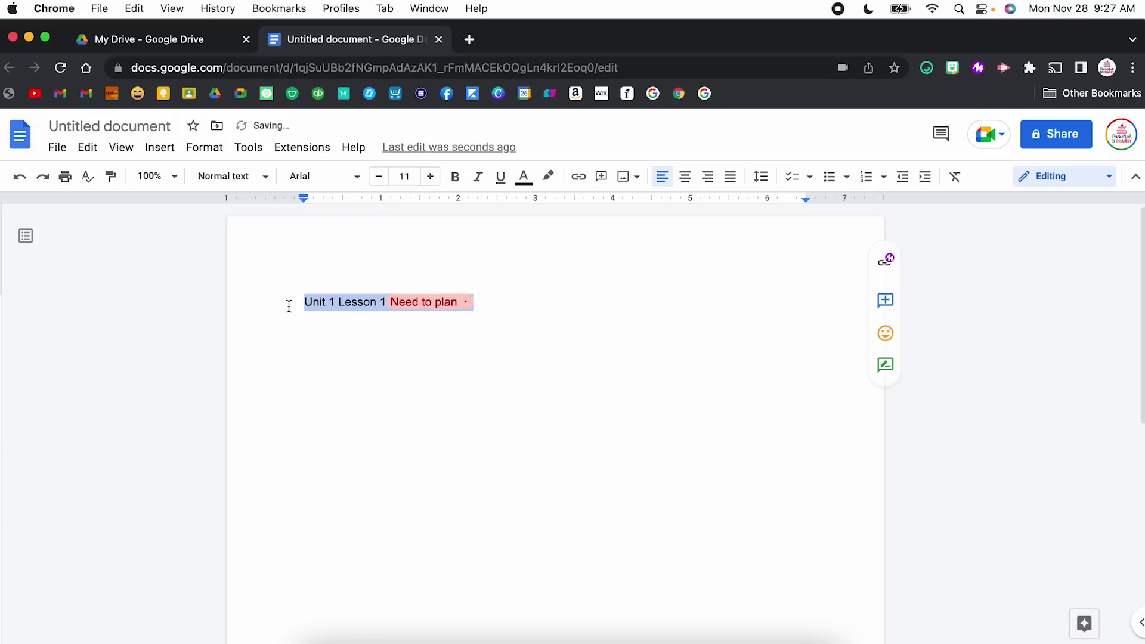
pyautogui.click(520, 310)
pyautogui.press('Return')
pyautogui.press('super+v')
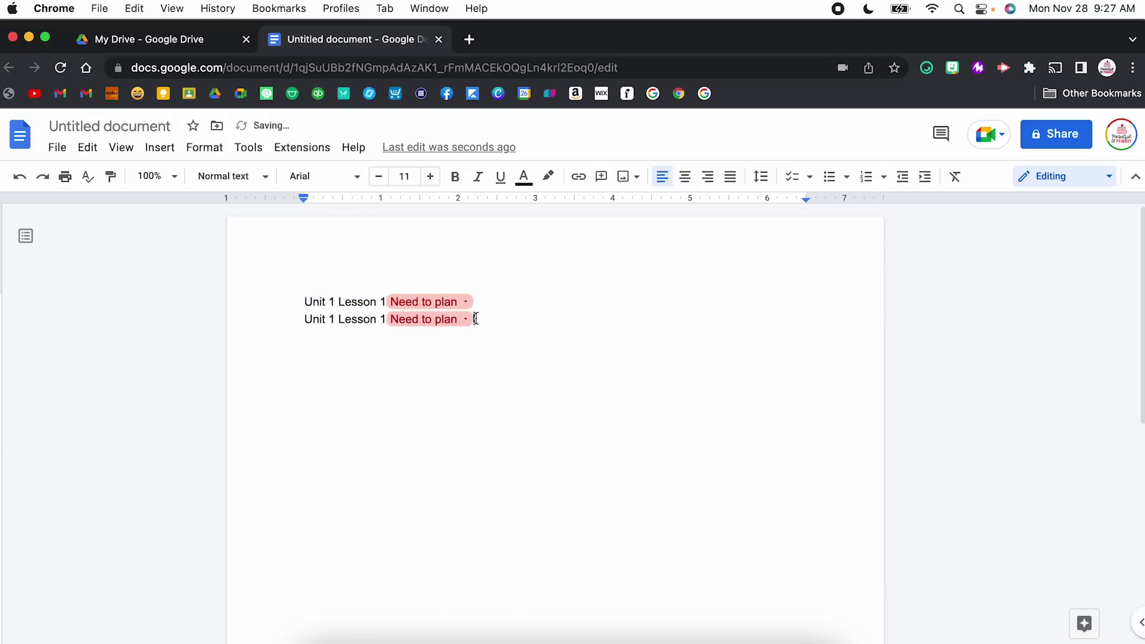
pyautogui.click(383, 320)
pyautogui.press('BackSpace')
pyautogui.write('2')
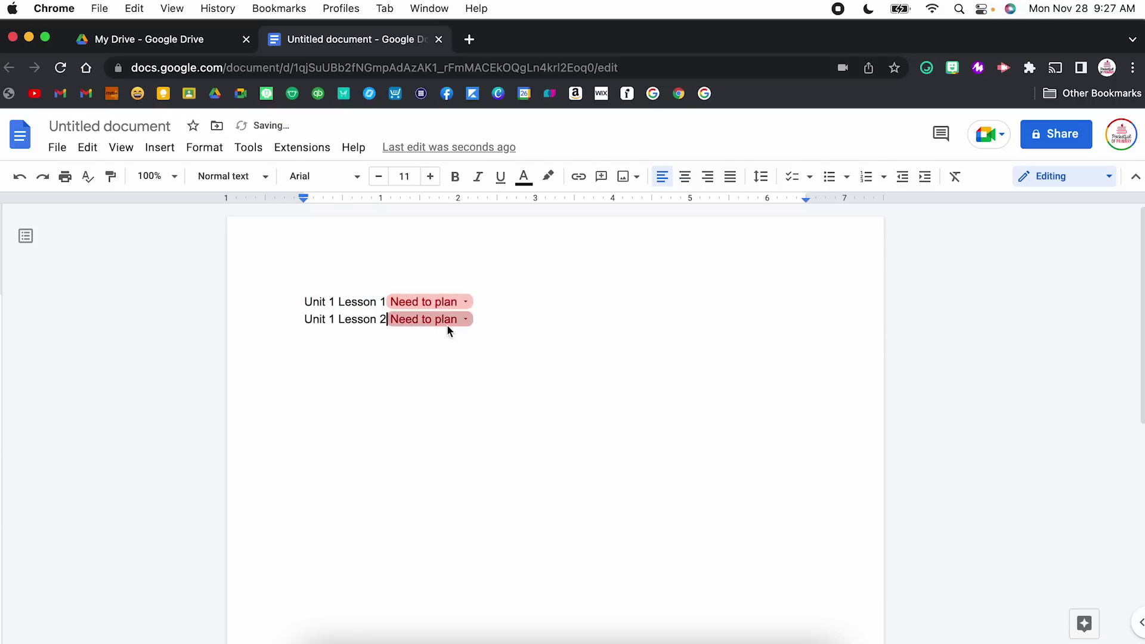
# Step: Paste two more copies of the lesson line below and number them Lesson 3 and Lesson 4
pyautogui.press('Return')
pyautogui.press('super+v')
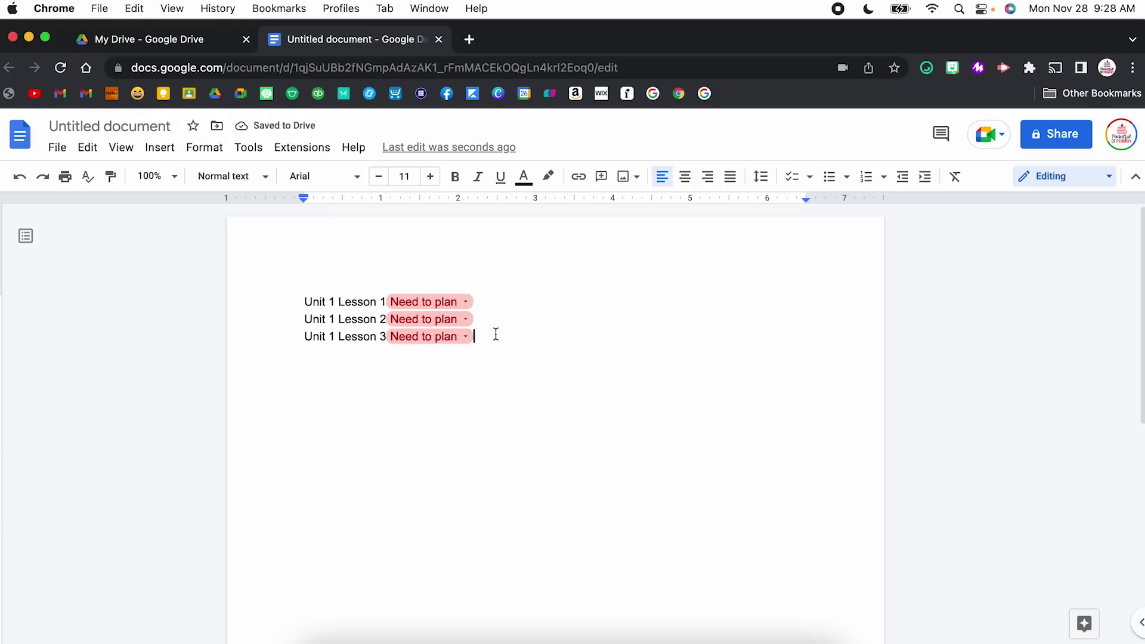
pyautogui.press('Return')
pyautogui.press('super+v')
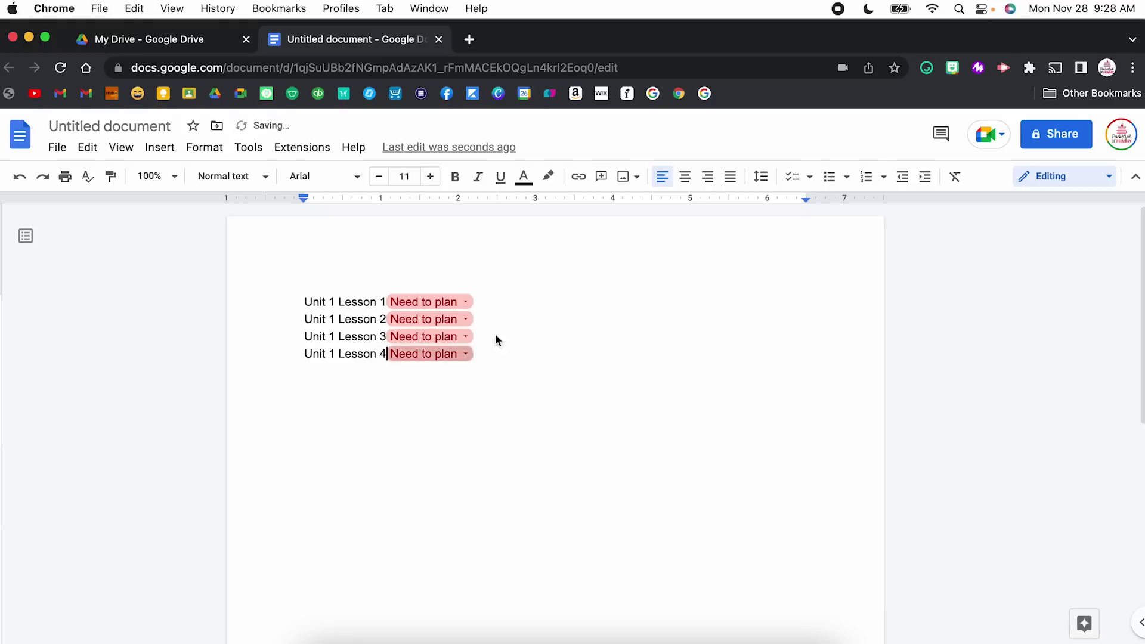
# Step: Set the status dropdown of Lesson 1 to "Taught" and those of Lesson 2 and Lesson 3 to "Planned"
pyautogui.click(464, 301)
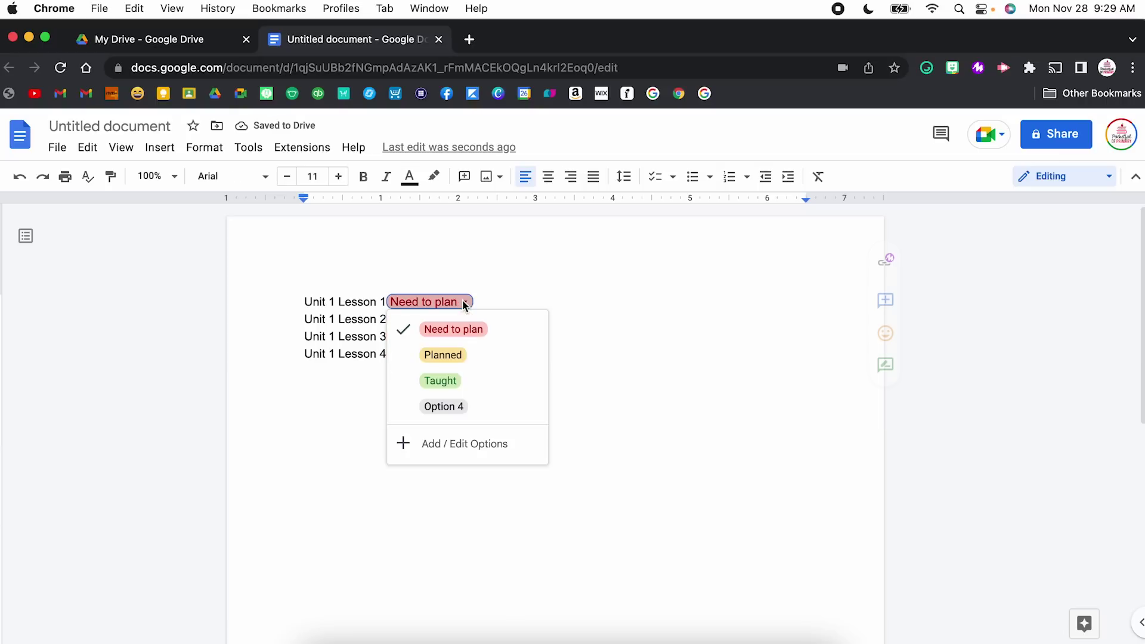
pyautogui.click(457, 384)
pyautogui.click(456, 320)
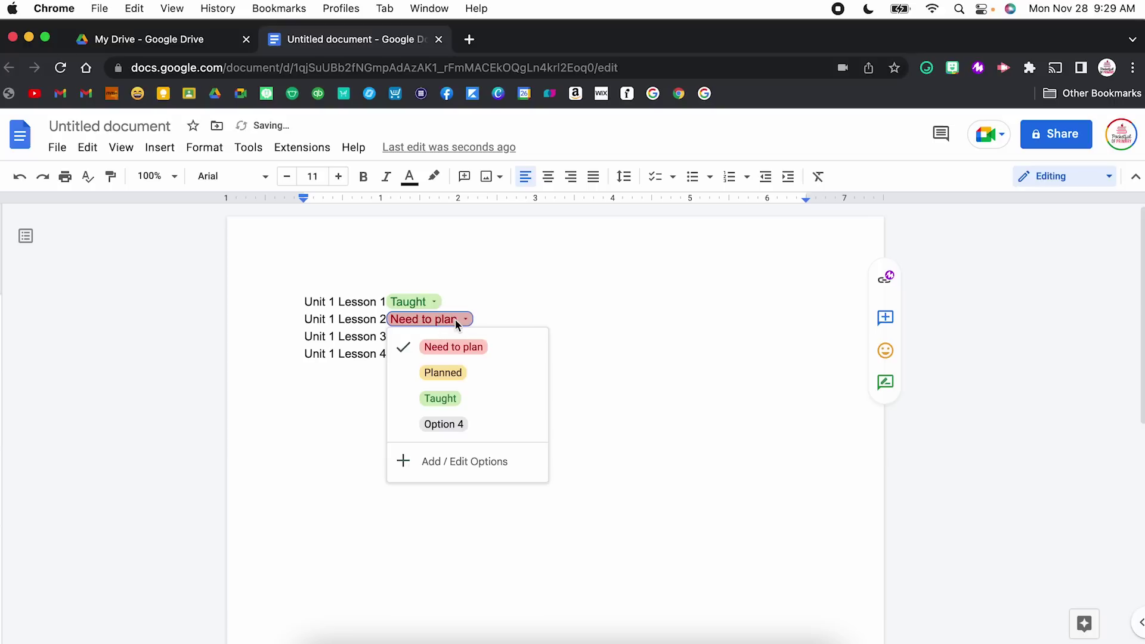
pyautogui.click(442, 373)
pyautogui.click(449, 335)
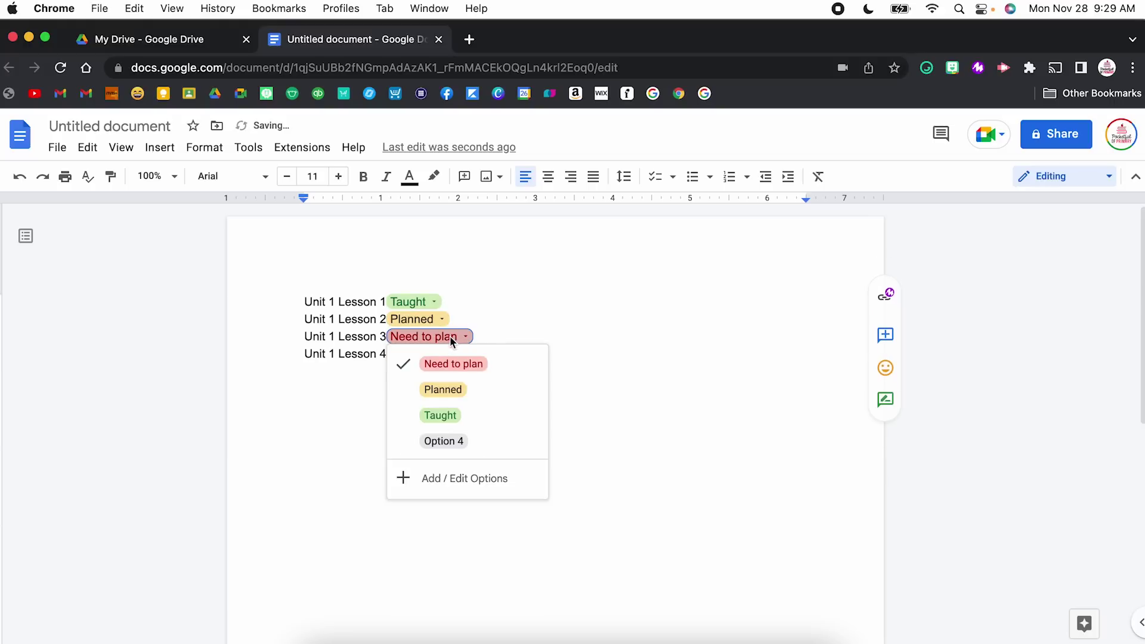
pyautogui.click(450, 392)
pyautogui.click(541, 380)
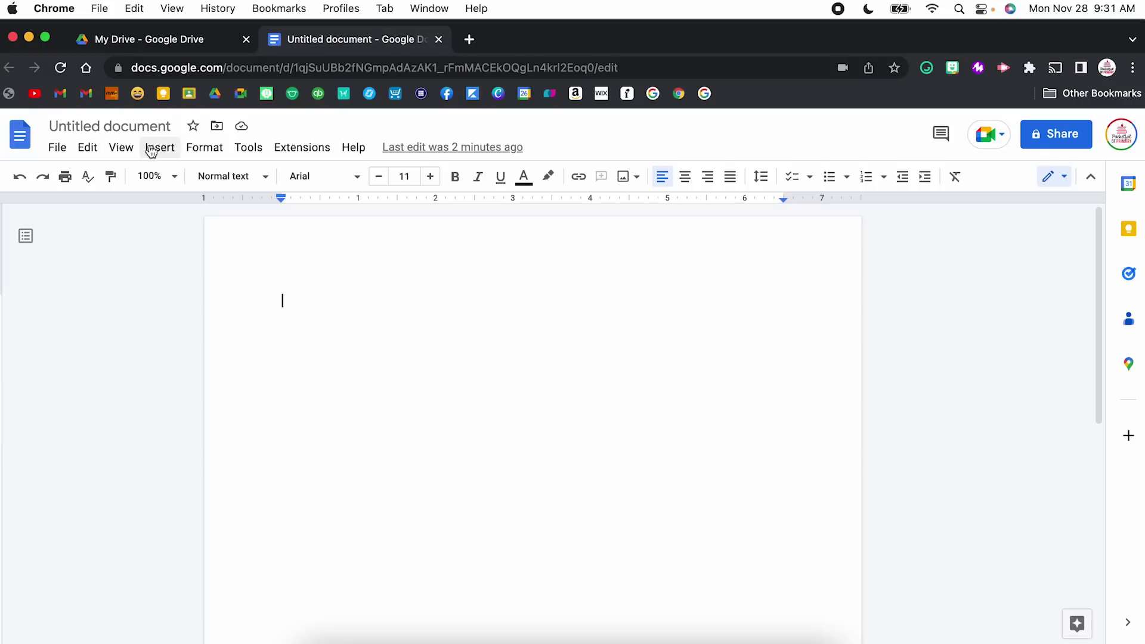
# Step: Insert a Meeting notes building block for the "Collaborative Planning Meeting" calendar event, scheduled today from 10:00AM to 11:00AM
pyautogui.click(153, 148)
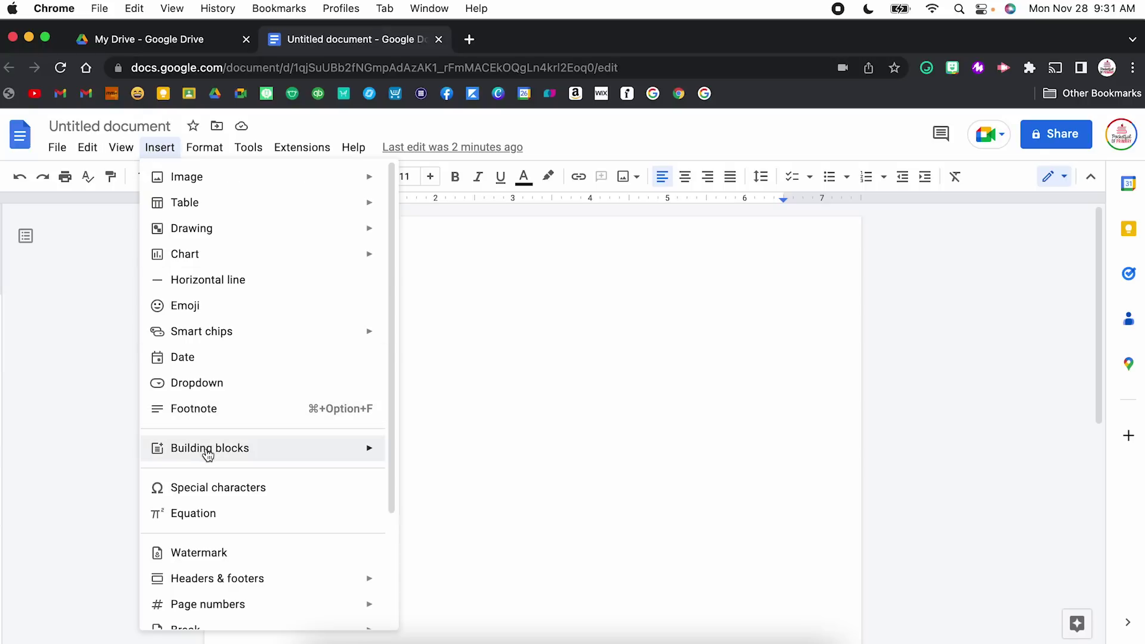
pyautogui.moveTo(207, 454)
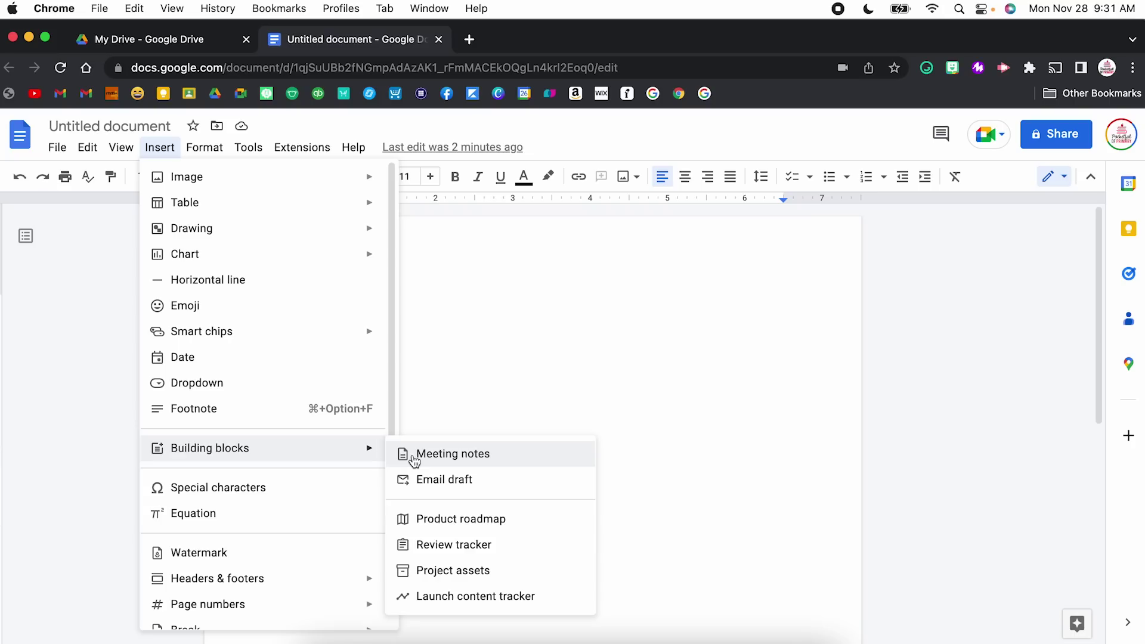
pyautogui.click(415, 456)
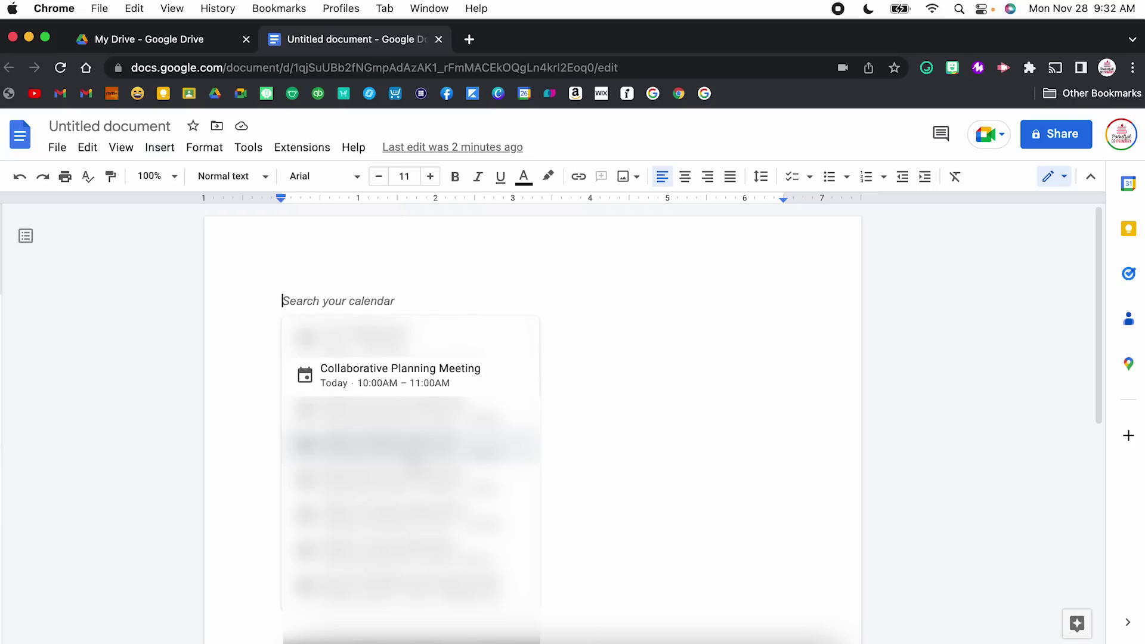
pyautogui.click(394, 384)
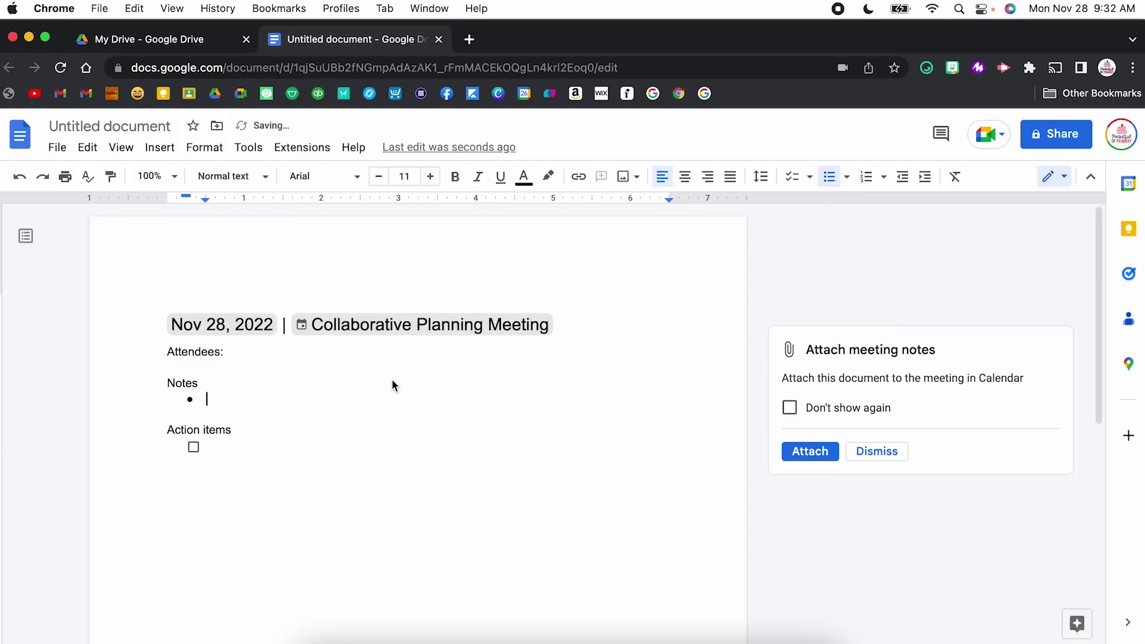
pyautogui.moveTo(237, 328)
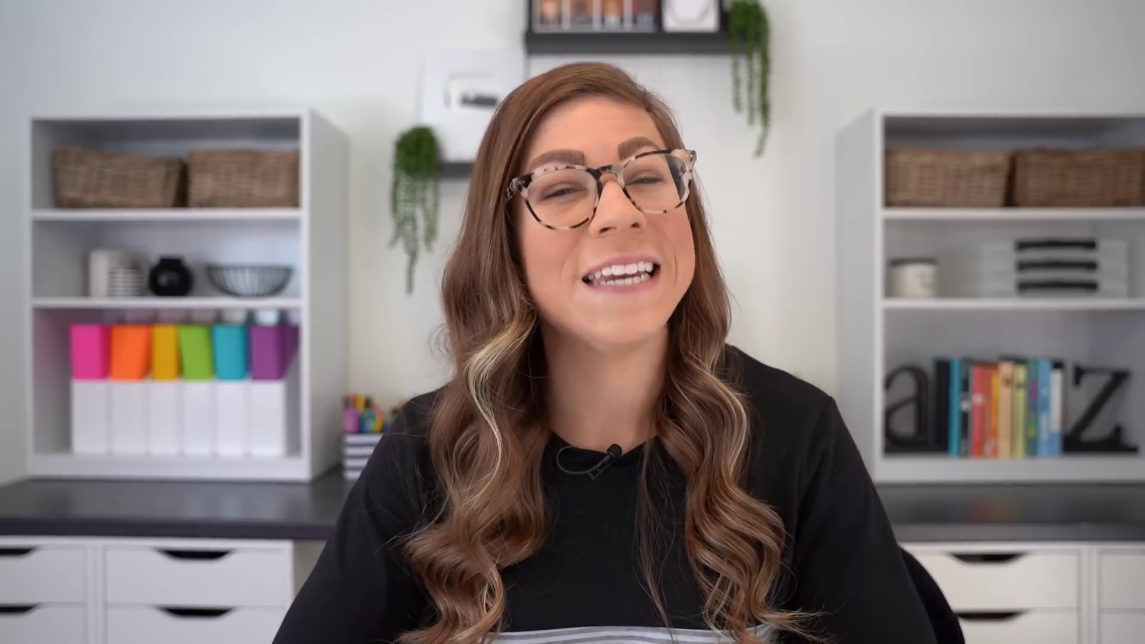
# Step: Insert an Email draft building block into the blank document
pyautogui.click(171, 149)
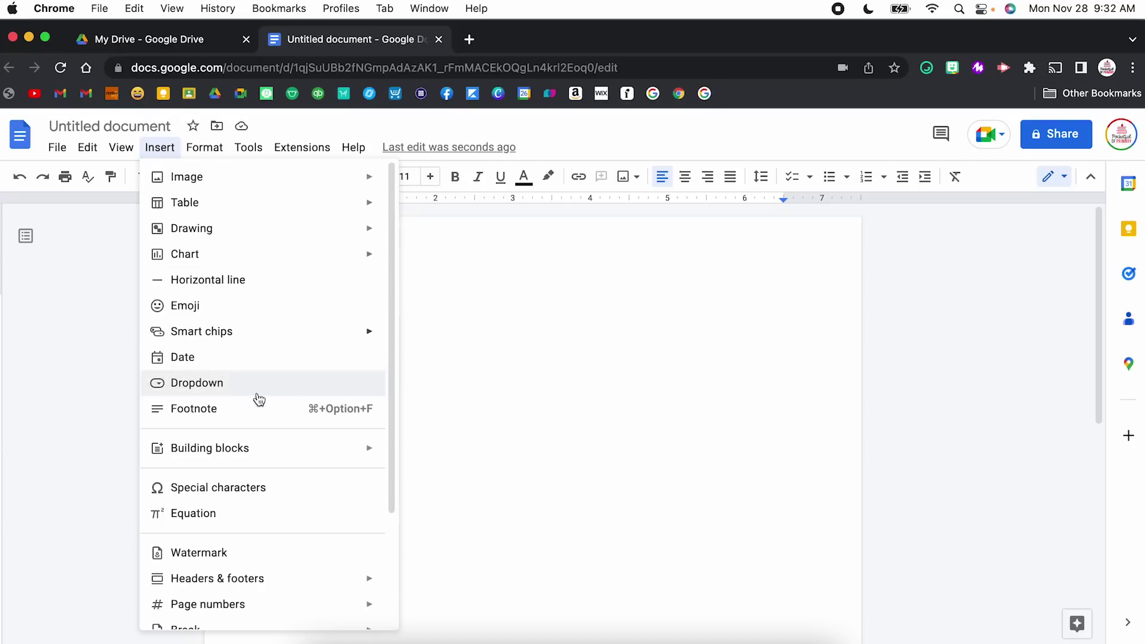
pyautogui.moveTo(268, 450)
pyautogui.click(440, 481)
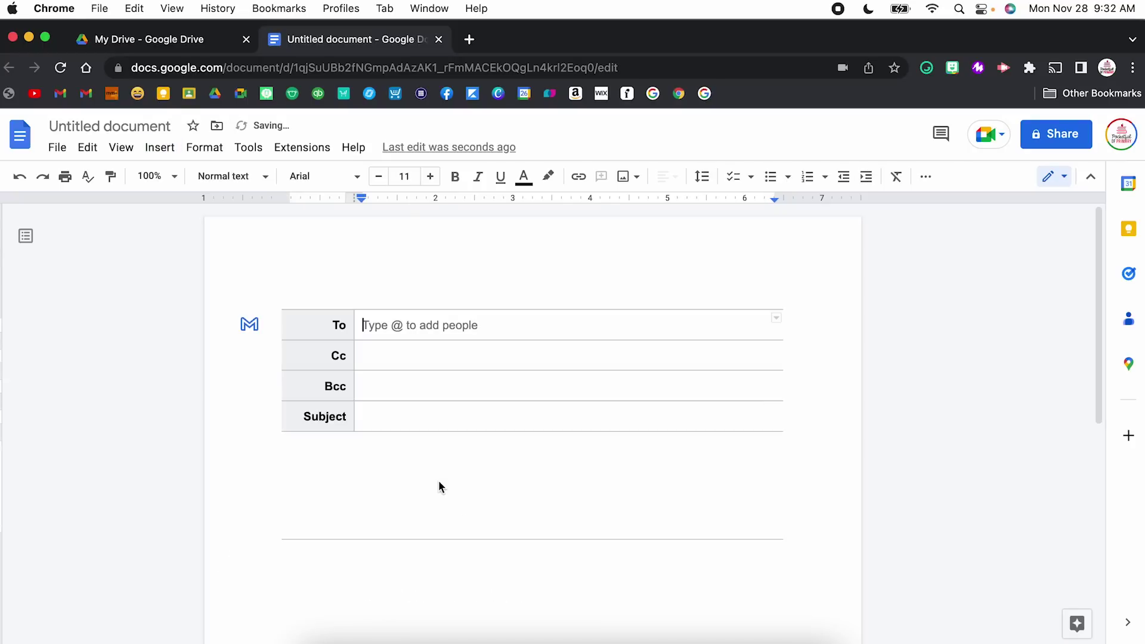